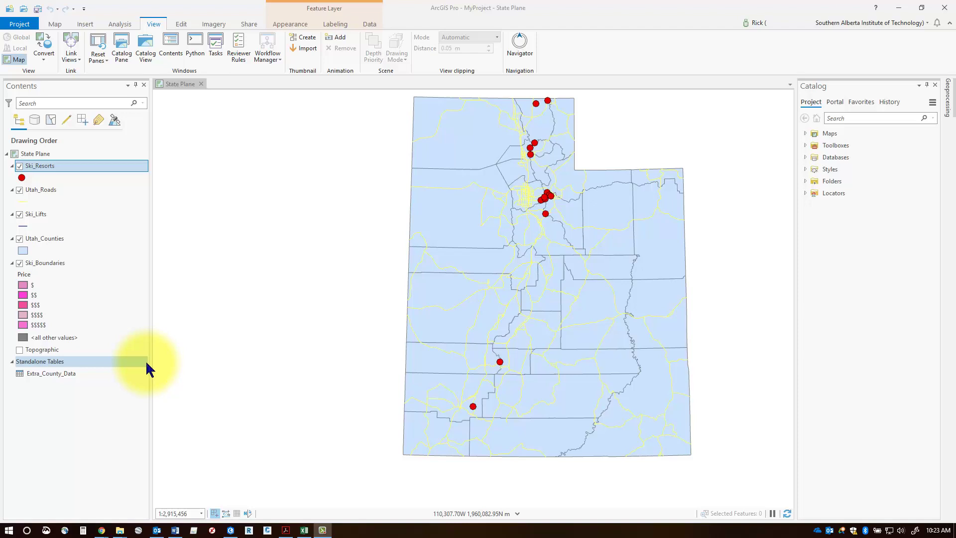
# Display the Ski_Resorts layer's metadata and review its tags, extent and 1:5,000–1:625,000 scale range
pyautogui.rightClick(49, 171)
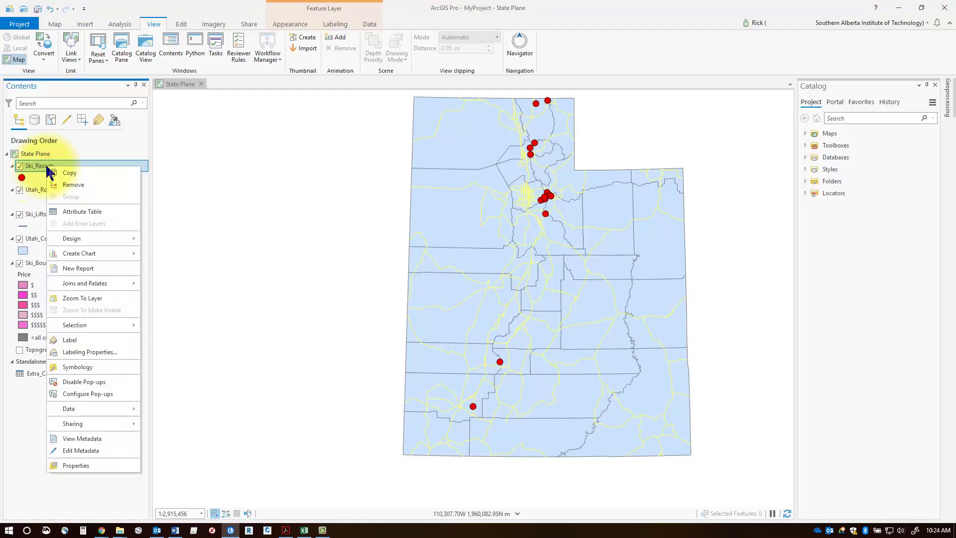
pyautogui.click(73, 438)
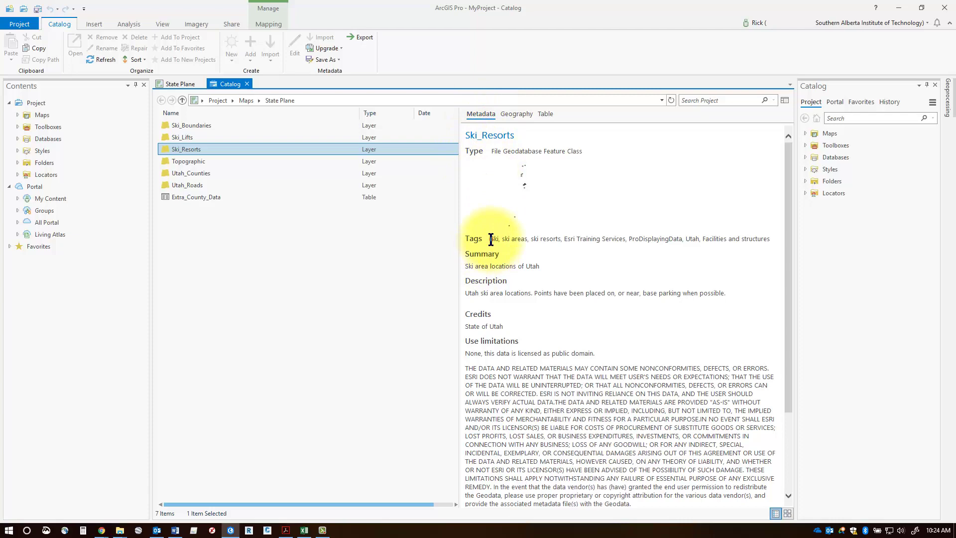
pyautogui.moveTo(491, 240); pyautogui.dragTo(601, 239)
pyautogui.click(594, 238)
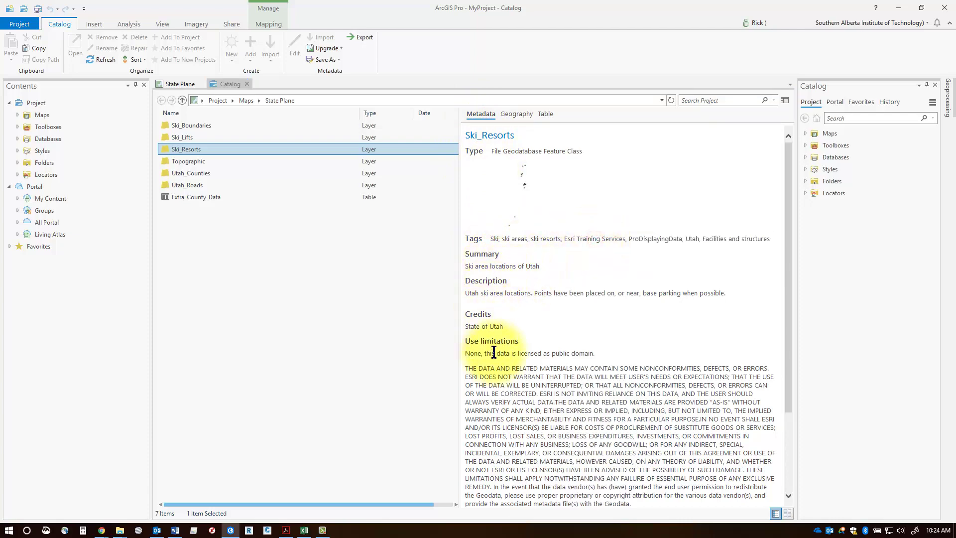
pyautogui.scroll(-3, 494, 353)
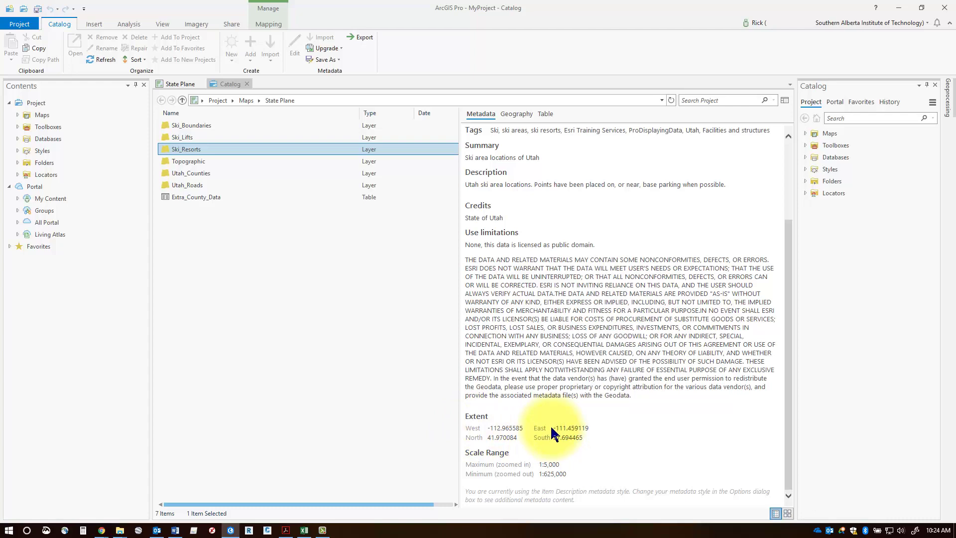
# Expand Databases > Utah.gdb in Catalog and view the Ski_Resorts feature class metadata
pyautogui.click(247, 84)
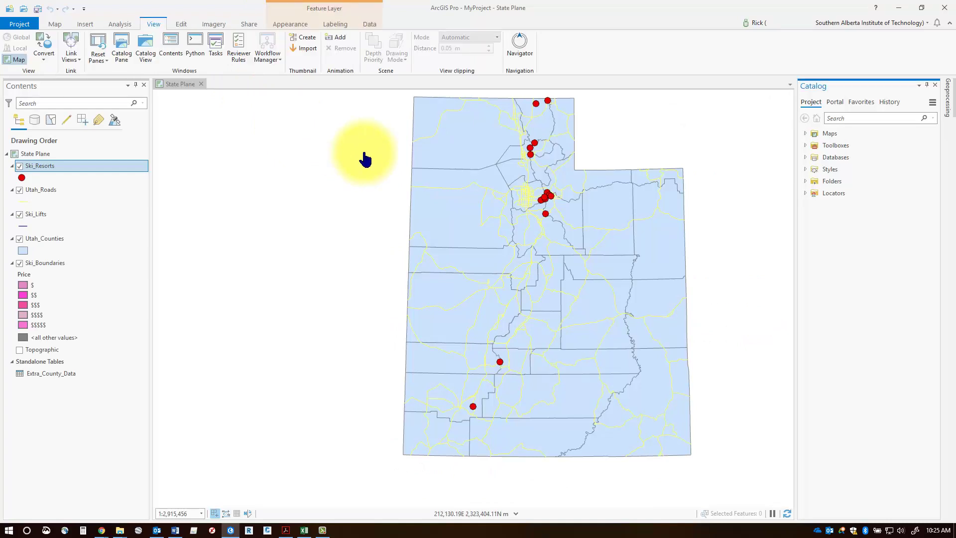
pyautogui.click(805, 158)
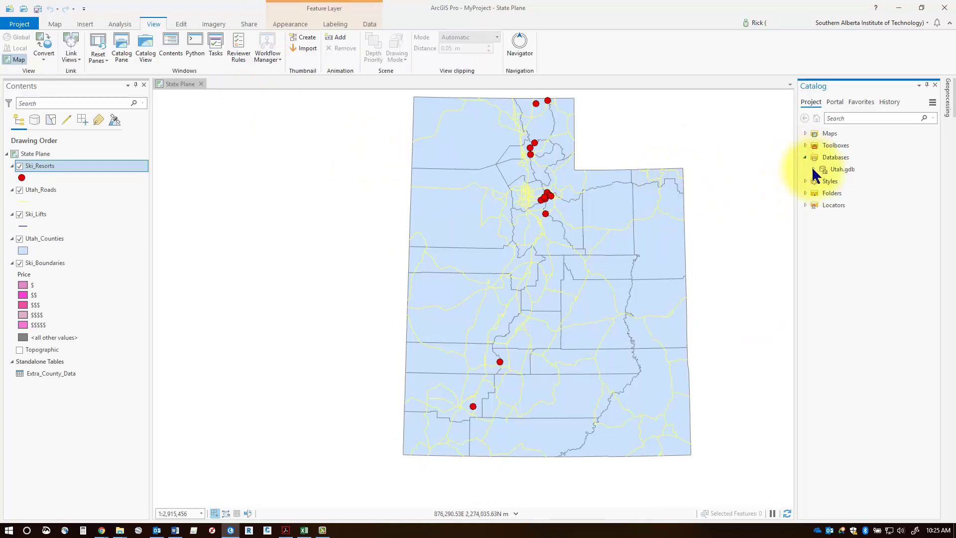
pyautogui.click(812, 169)
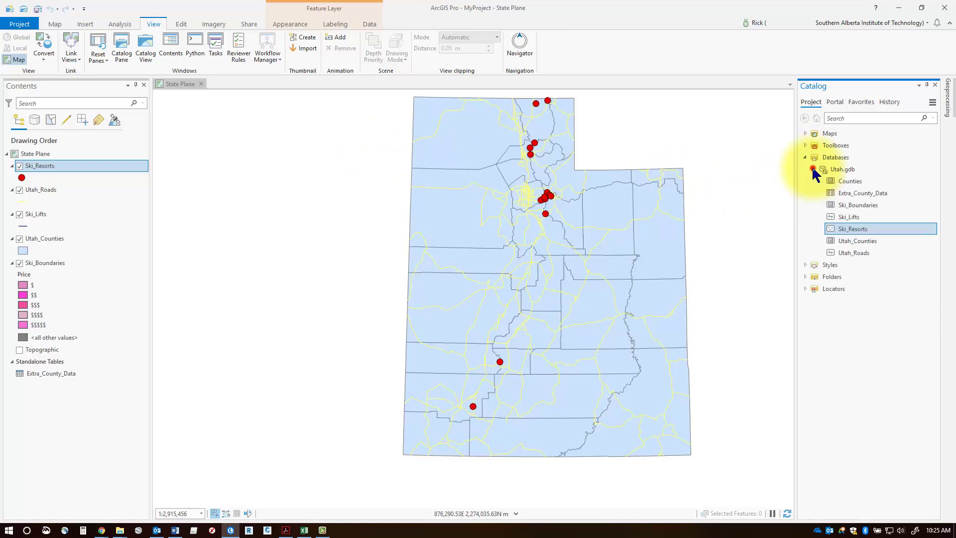
pyautogui.rightClick(845, 233)
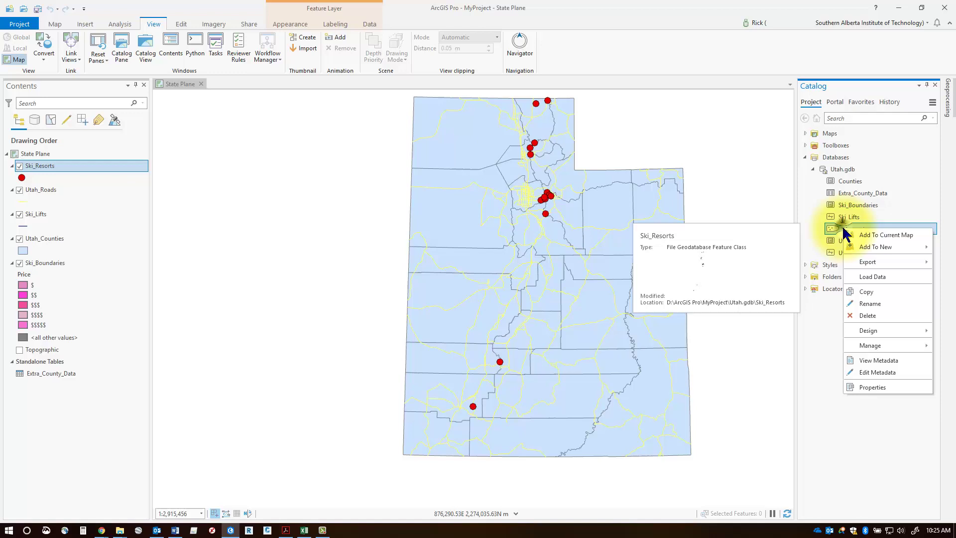
pyautogui.click(871, 361)
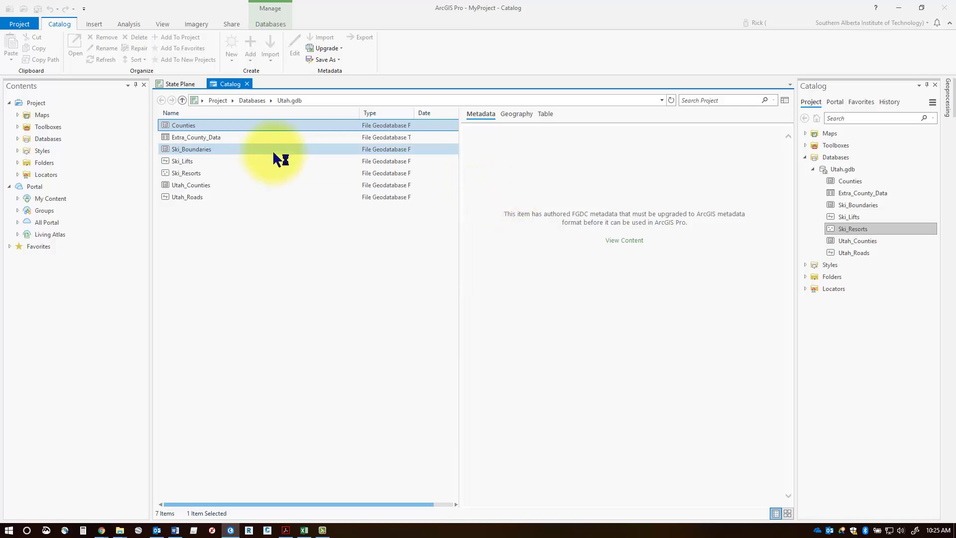
# Compare the Ski_Lifts and Ski_Resorts metadata, then return to the State Plane map
pyautogui.click(195, 161)
pyautogui.click(225, 173)
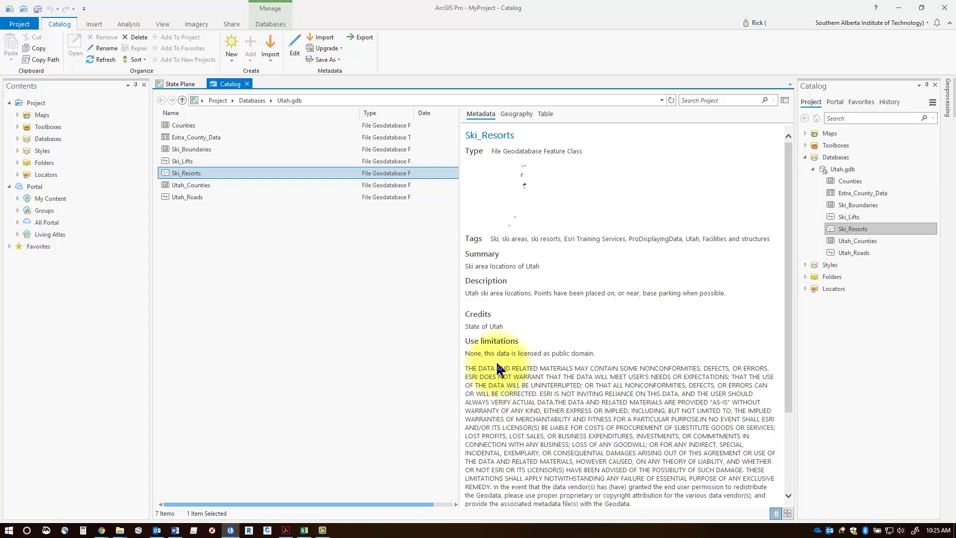
pyautogui.click(247, 84)
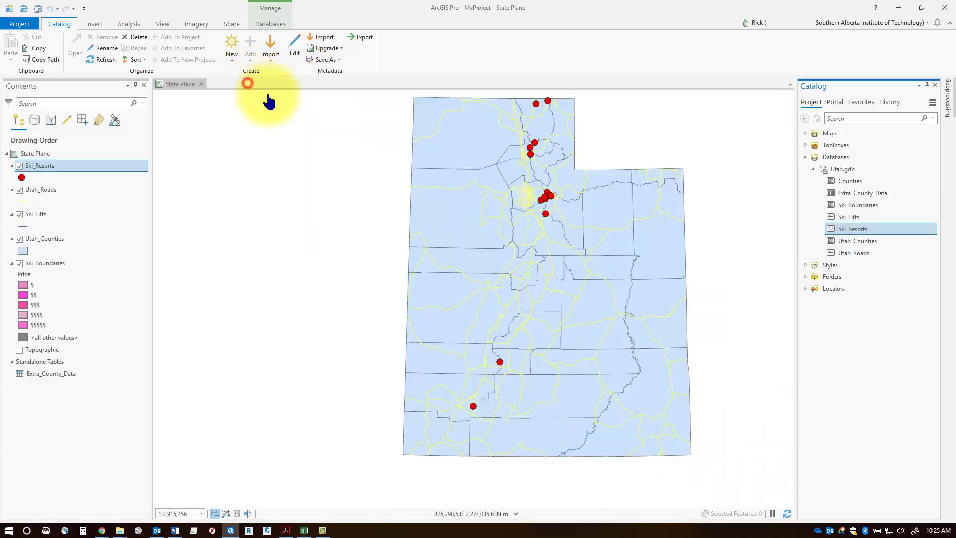
pyautogui.click(730, 225)
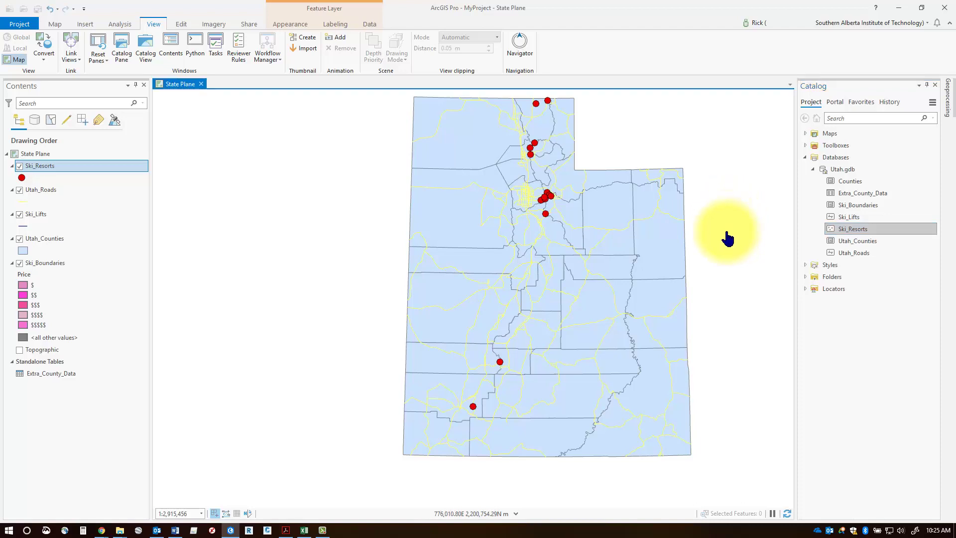
pyautogui.moveTo(727, 239); pyautogui.dragTo(718, 250)
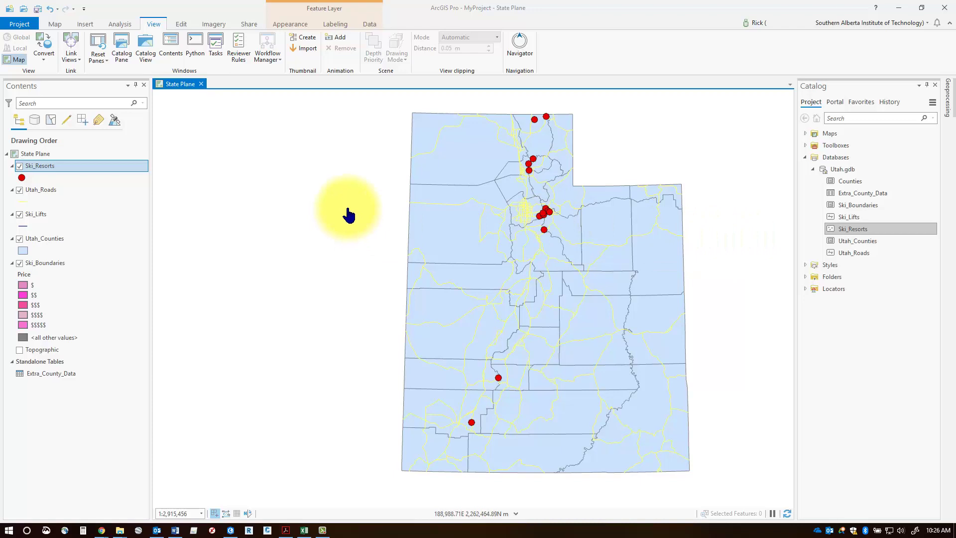
# Set the project metadata style to ISO 19139 Metadata Implementation Specification in Options
pyautogui.click(20, 27)
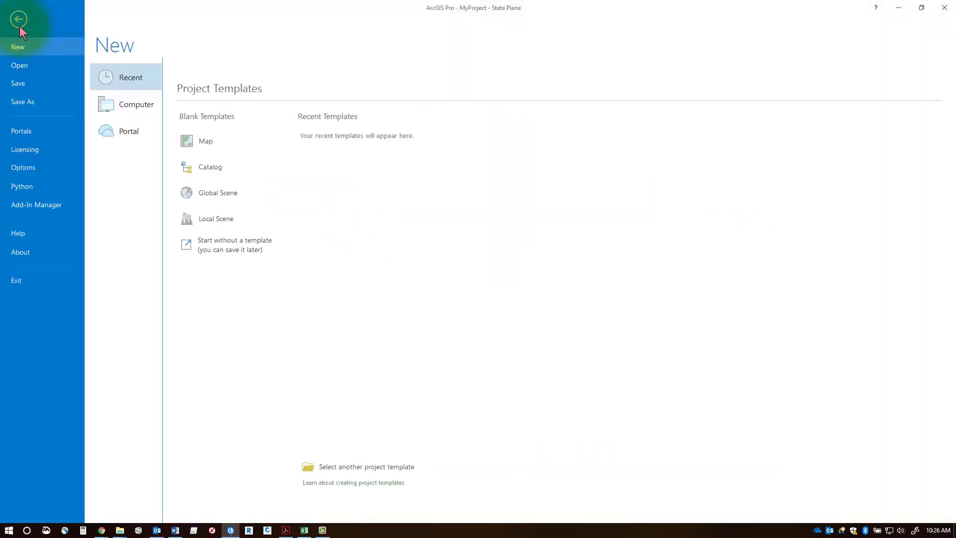
pyautogui.click(29, 167)
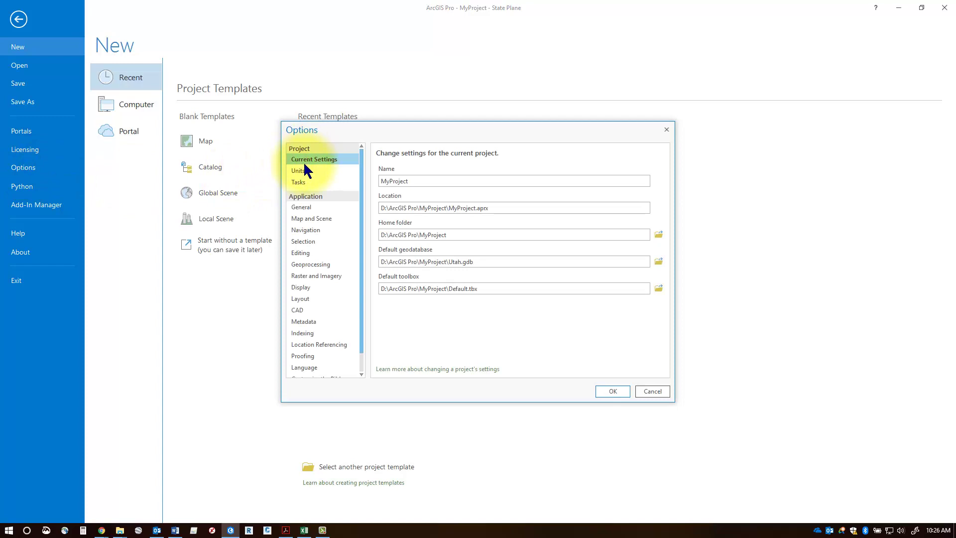
pyautogui.click(305, 323)
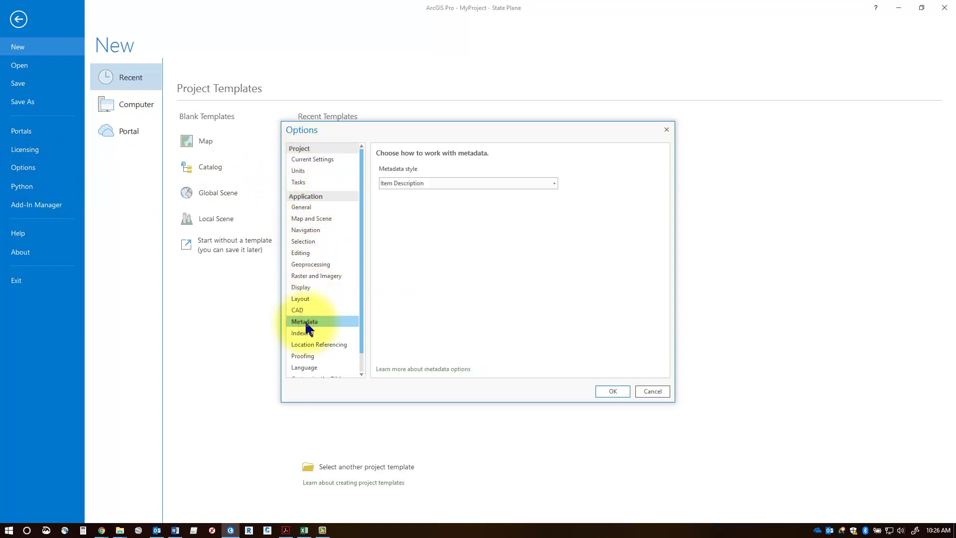
pyautogui.click(554, 183)
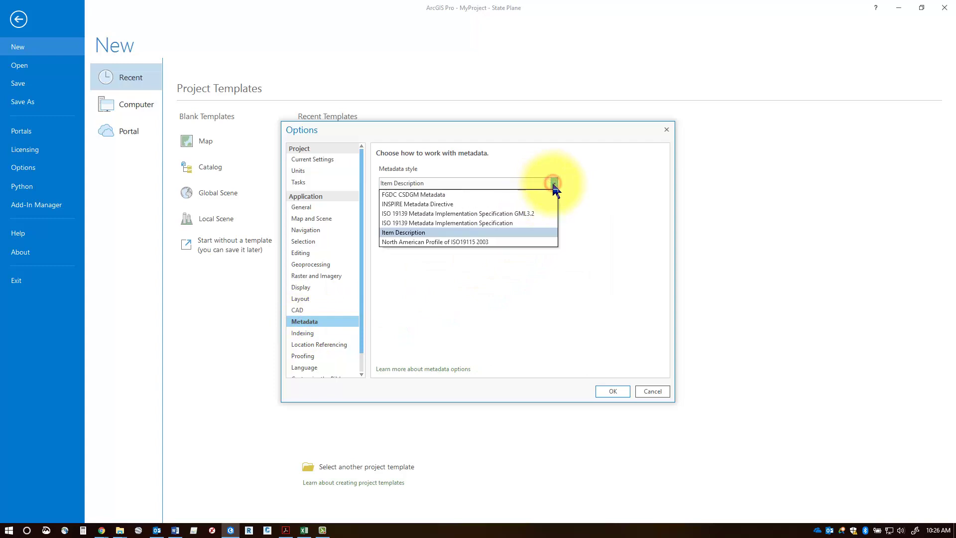
pyautogui.click(459, 223)
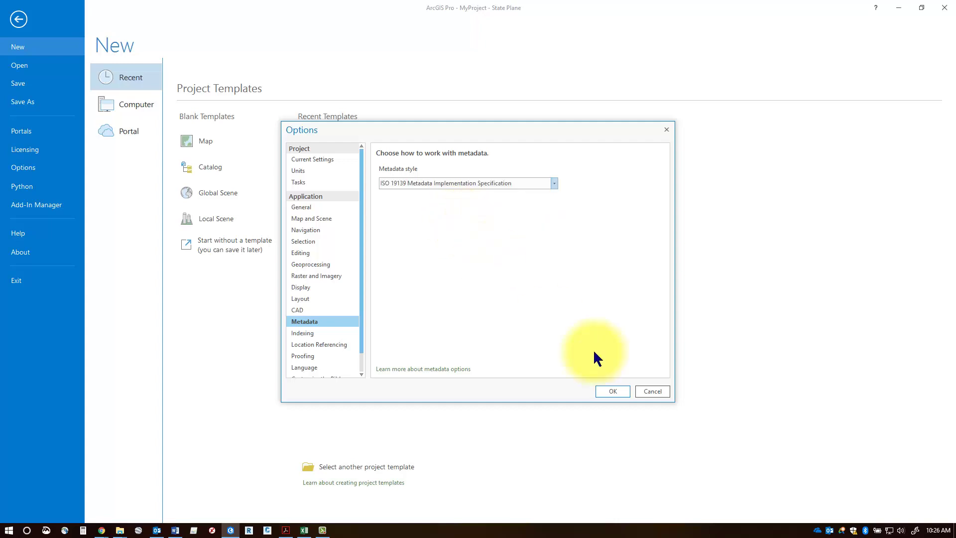
pyautogui.click(603, 392)
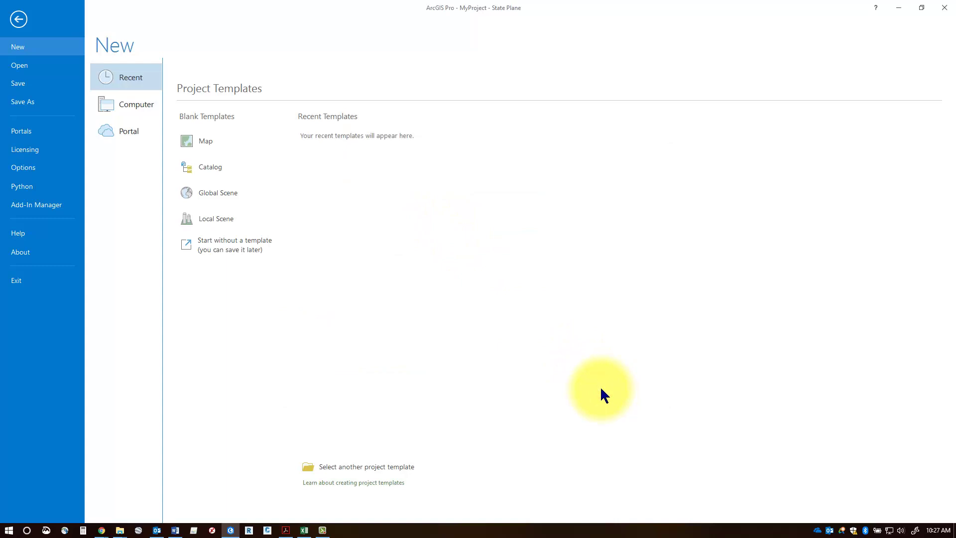
# Return to the State Plane map and bring up the context menu for Utah.gdb's Counties feature class
pyautogui.click(15, 22)
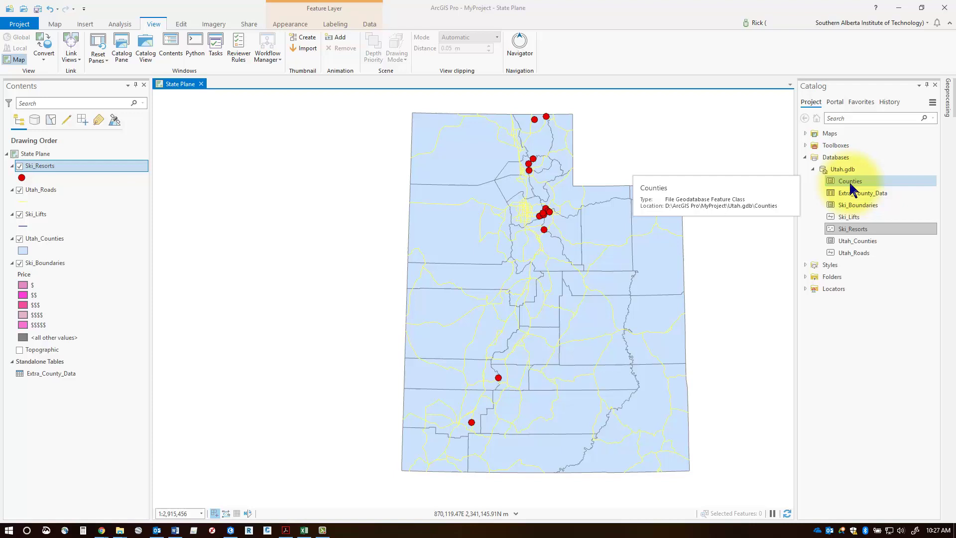
pyautogui.click(853, 229)
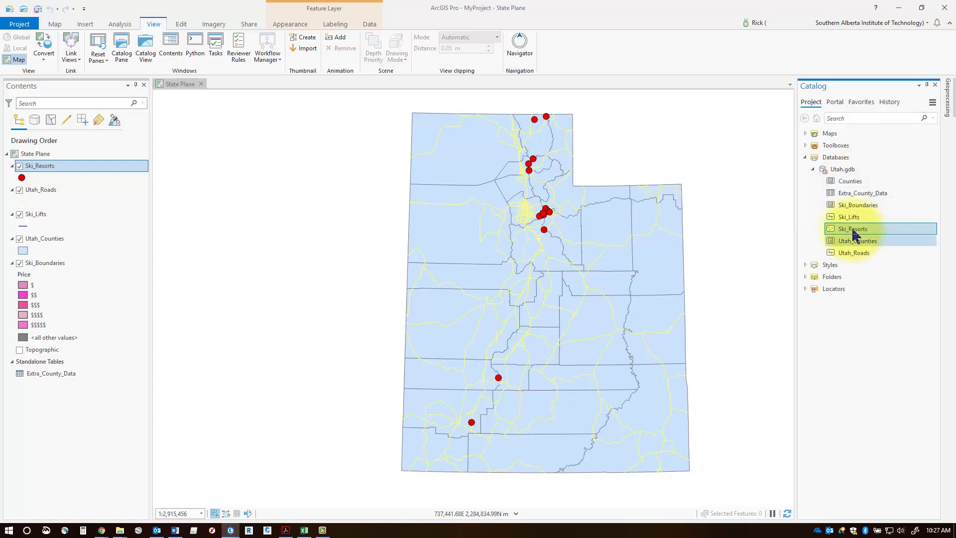
pyautogui.rightClick(852, 185)
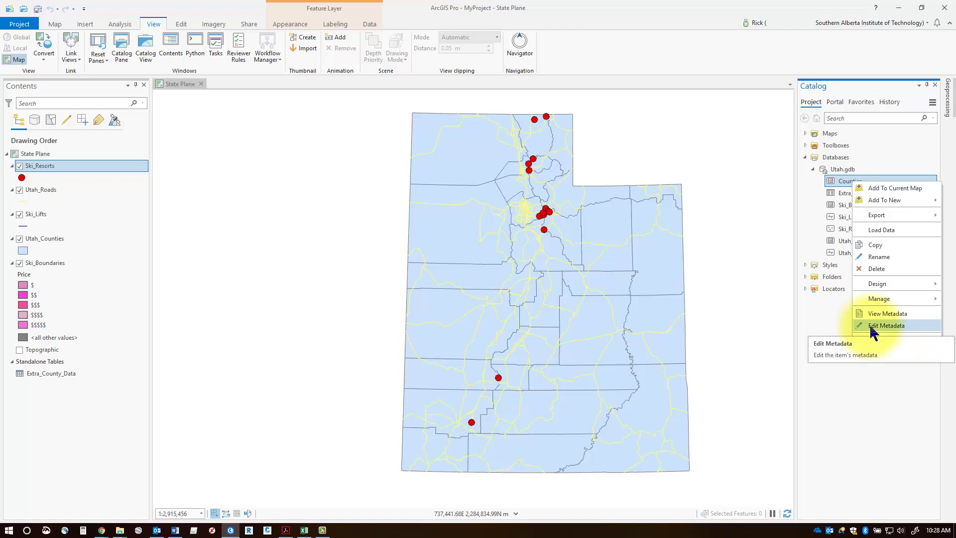
# Start editing the Counties metadata and enter the tags 'County utah'
pyautogui.click(872, 329)
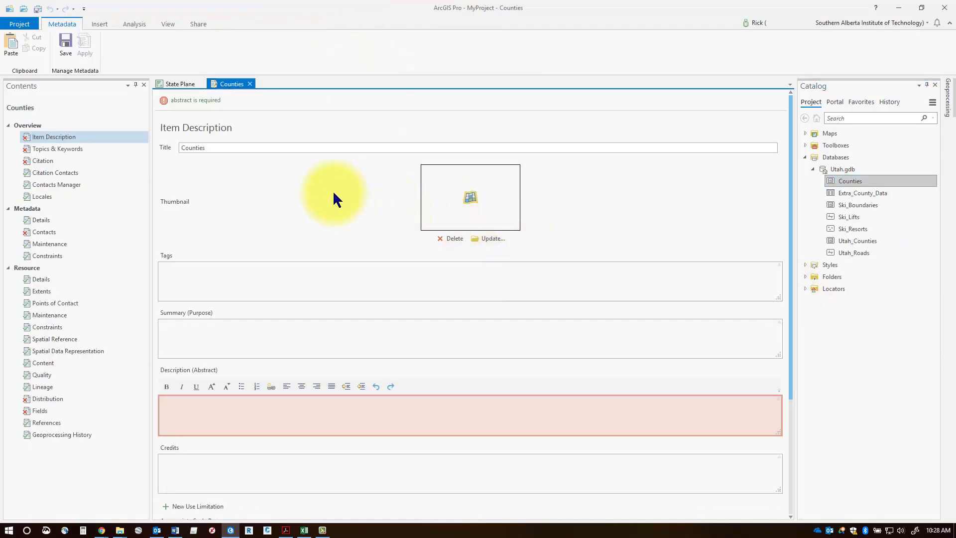
pyautogui.scroll(-5, 249, 351)
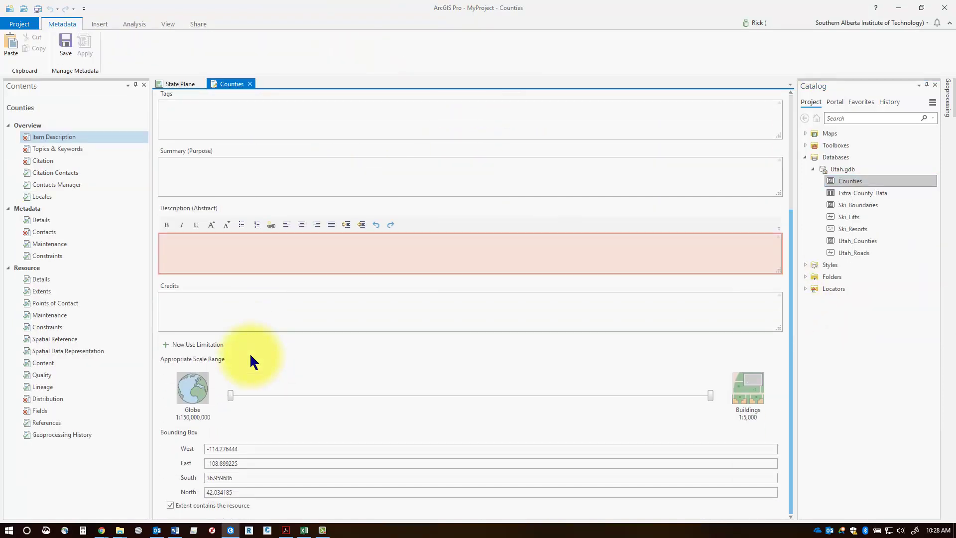
pyautogui.scroll(5, 250, 352)
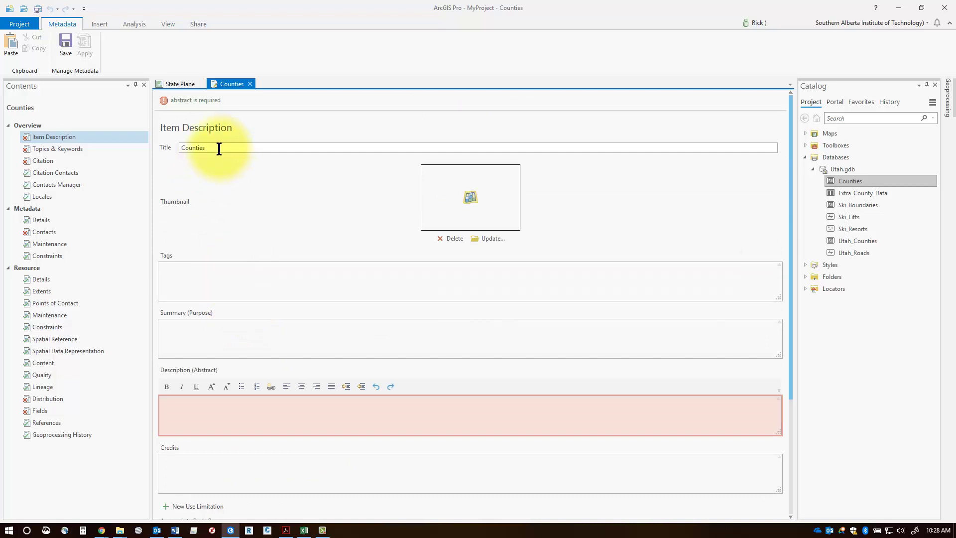
pyautogui.click(201, 274)
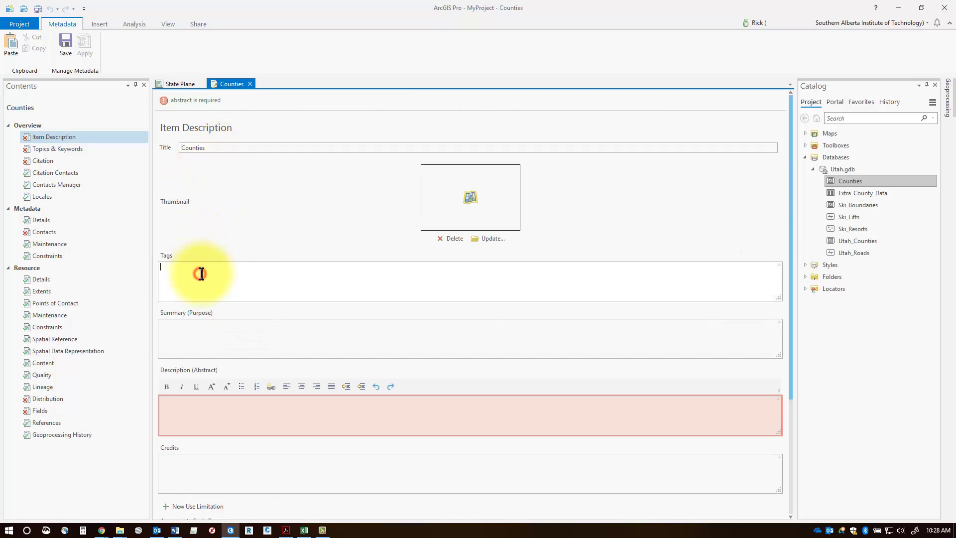
pyautogui.write('County utah')
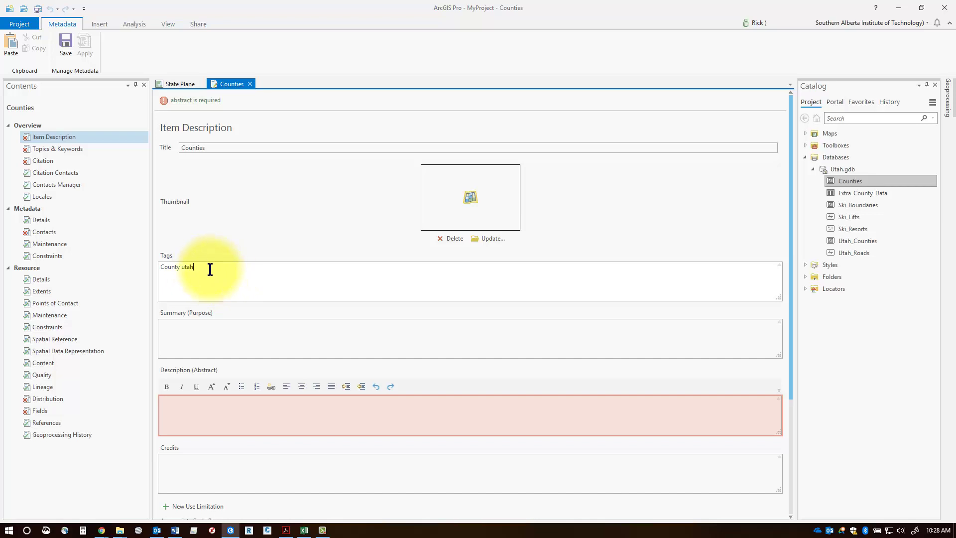
# Paste in the summary, the 2018 Utah census description and the State of Utah credits
pyautogui.click(205, 331)
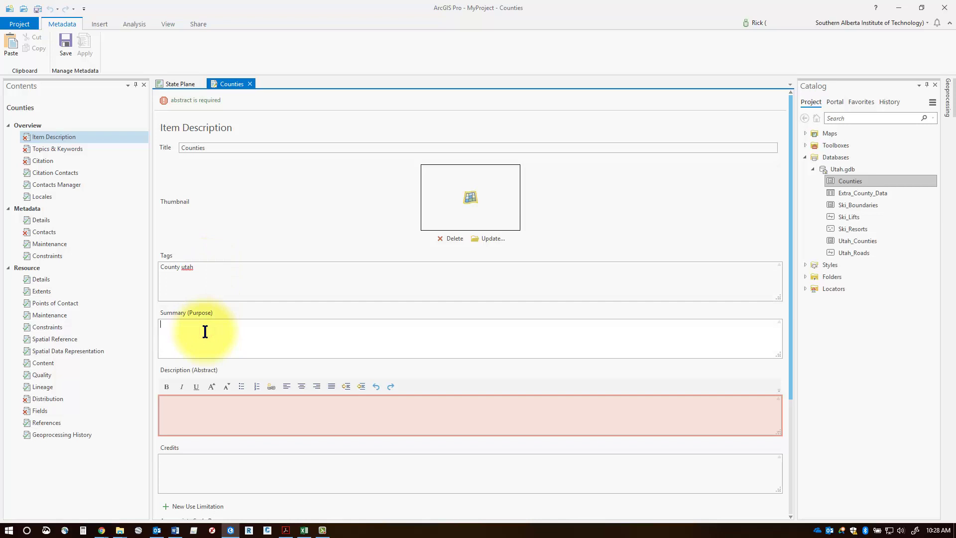
pyautogui.write('This data represents all of the Utah counties including associated data tables.')
pyautogui.click(199, 411)
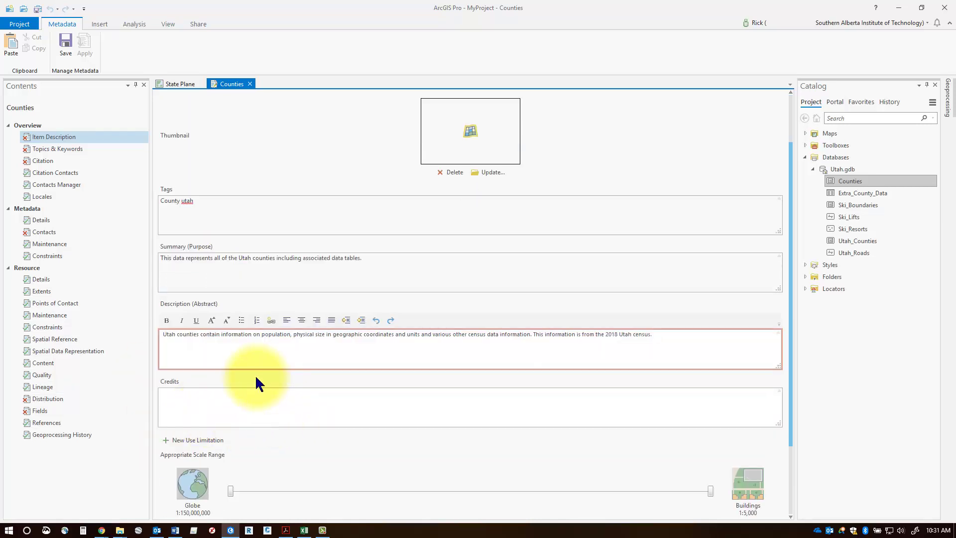
pyautogui.scroll(-1, 209, 398)
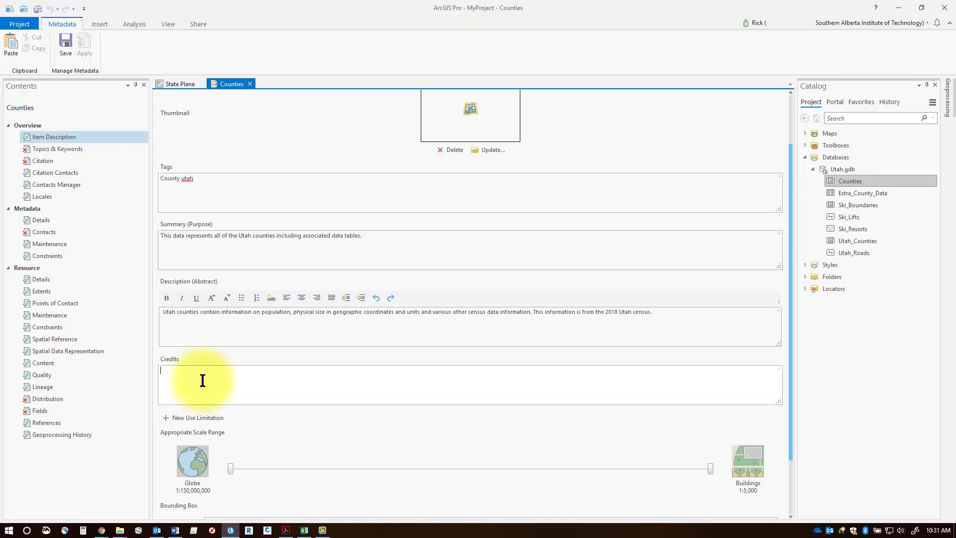
pyautogui.write('State of Utah - https://opendata.utah.gov/')
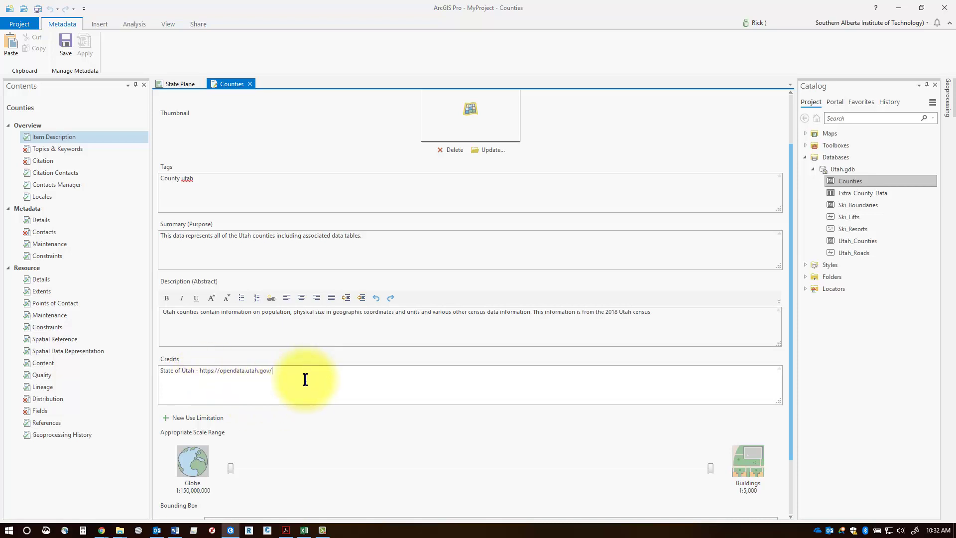
pyautogui.scroll(-3, 300, 372)
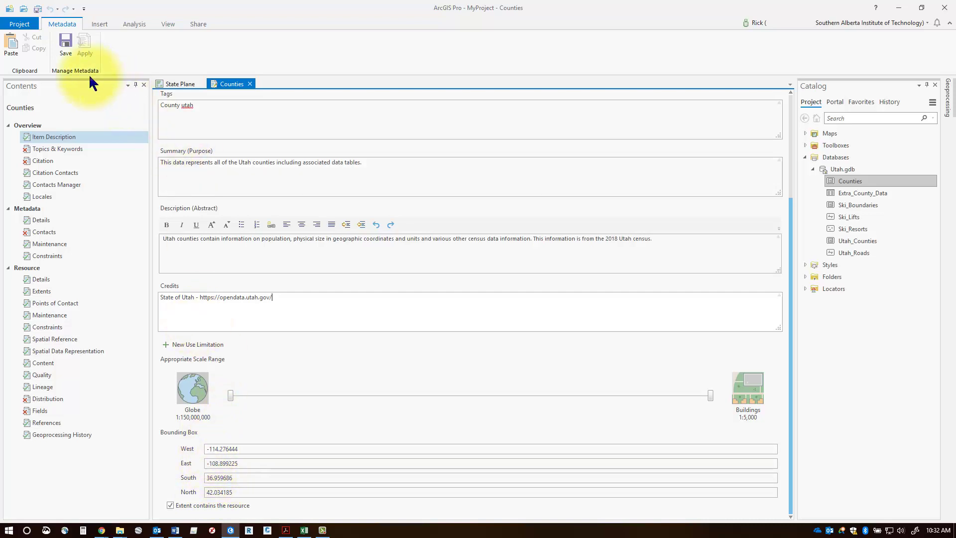
# Save the Counties metadata edits, close the editor and reopen Counties with View Metadata
pyautogui.click(67, 50)
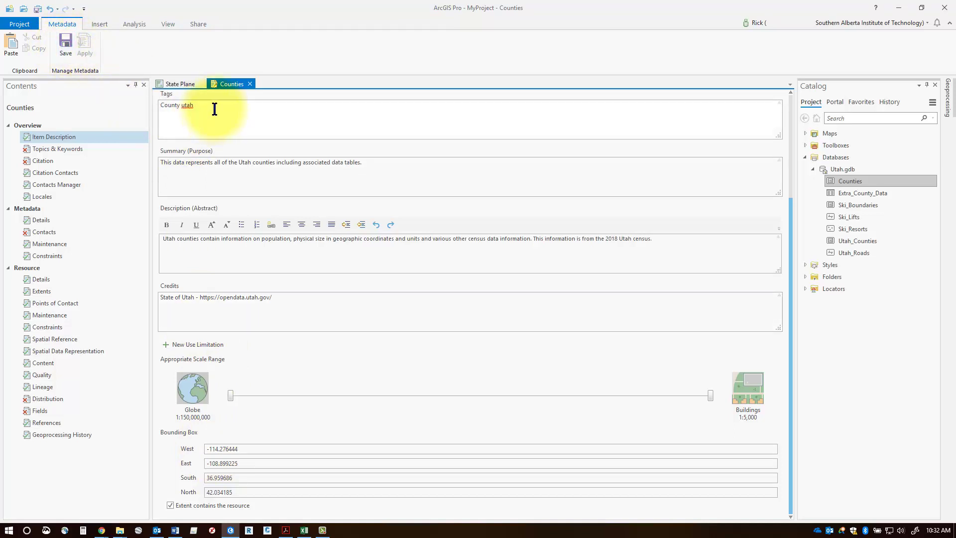
pyautogui.click(250, 84)
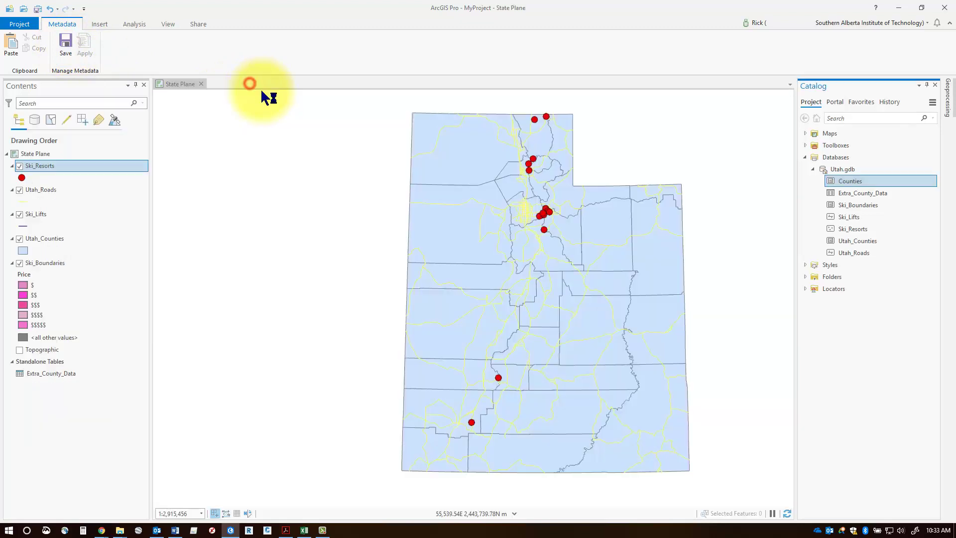
pyautogui.rightClick(849, 185)
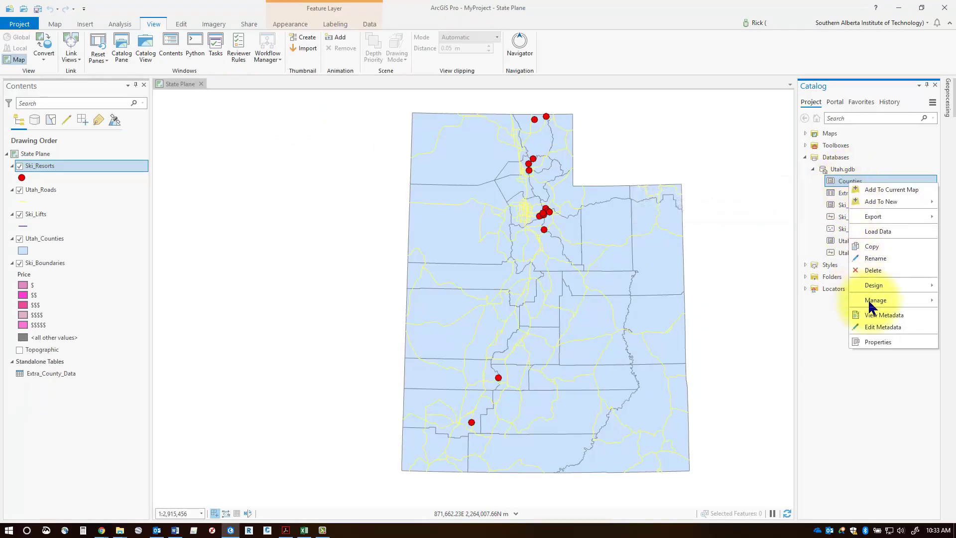
pyautogui.click(874, 316)
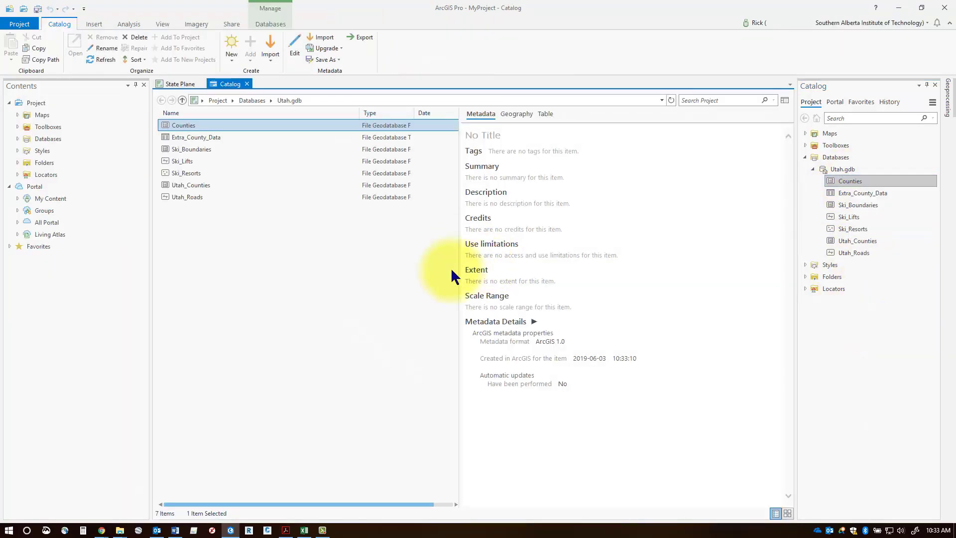
# Review the saved tags, census description, credits and 1:5,000–1:150,000,000 scale range
pyautogui.click(162, 125)
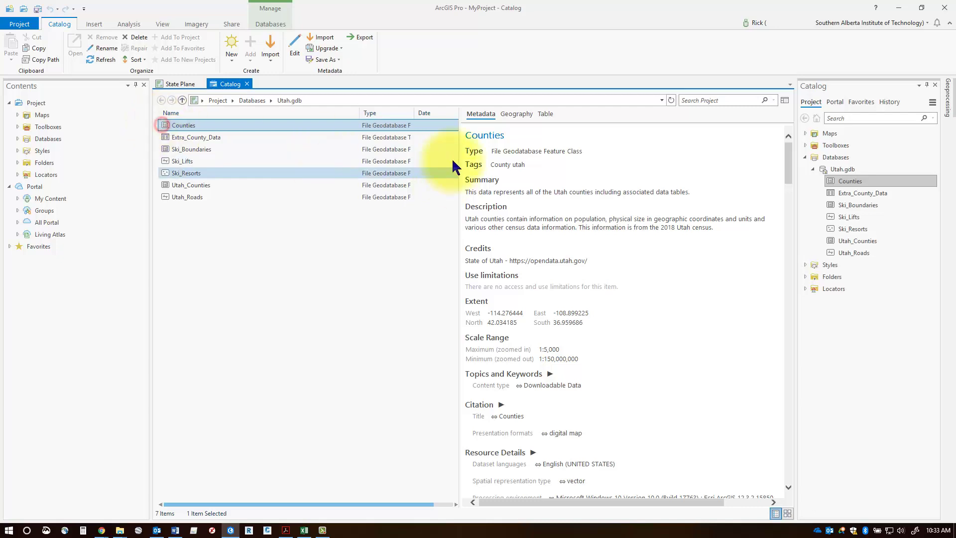
pyautogui.moveTo(462, 149); pyautogui.dragTo(604, 491)
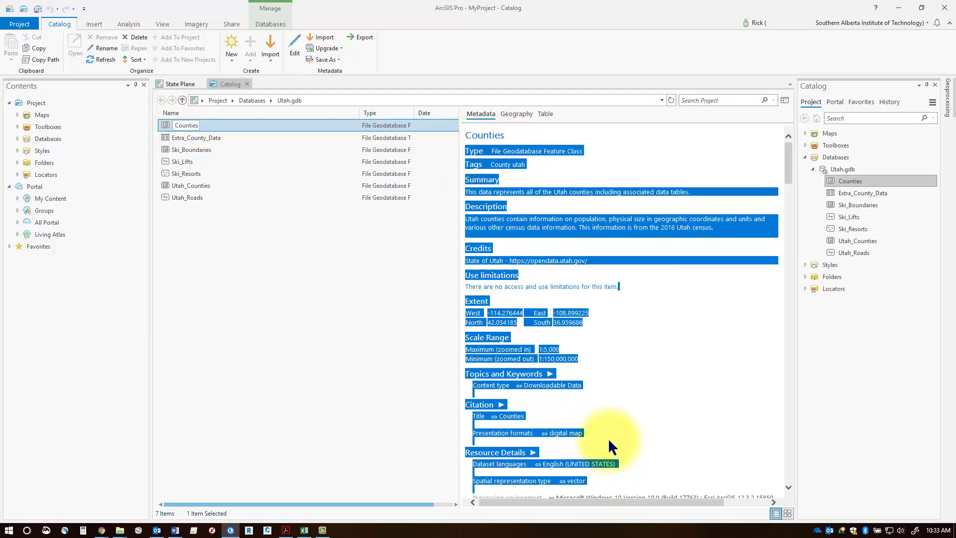
pyautogui.scroll(-3, 608, 437)
pyautogui.scroll(2, 608, 438)
pyautogui.scroll(1, 600, 347)
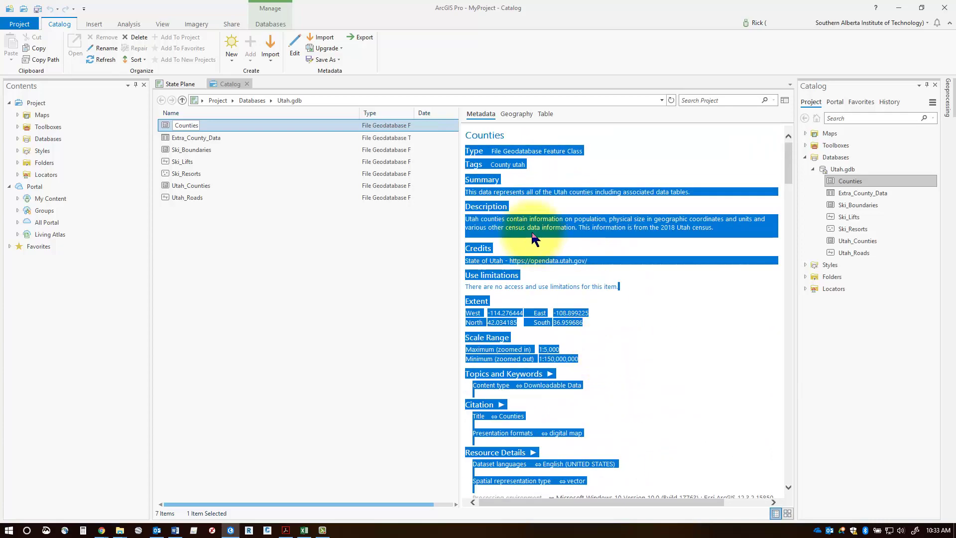